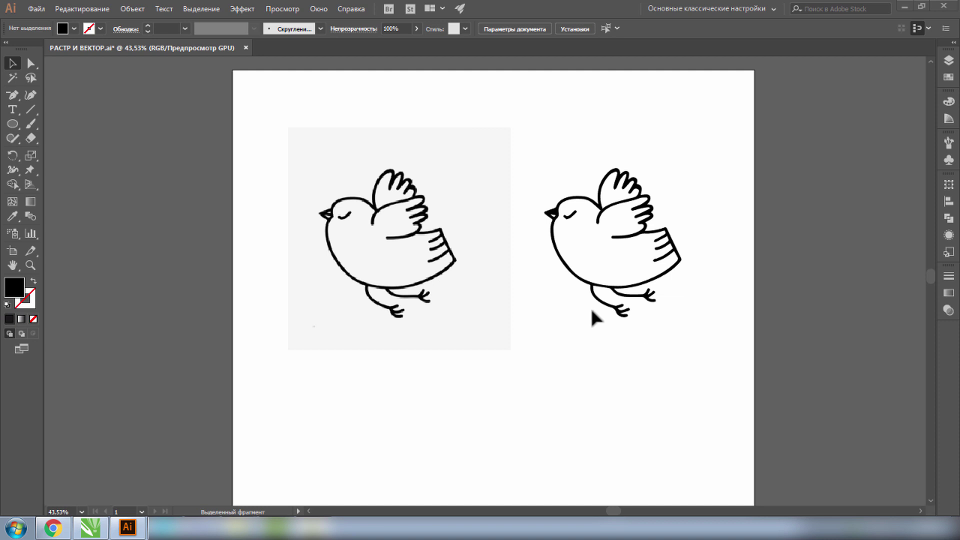
Zoom in on the raster bird's head and the vector bird's beak to compare edges, then zoom out
left_click(30, 265)
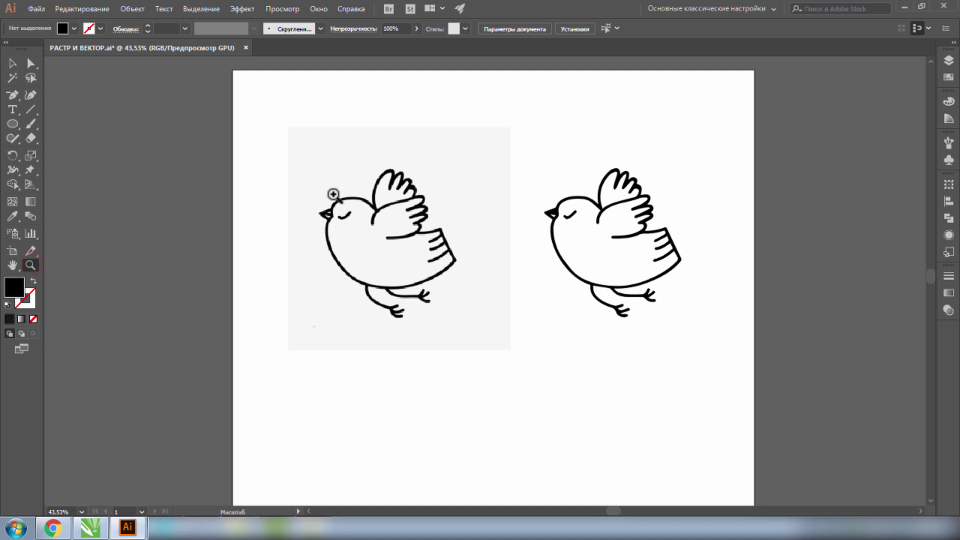
left_click_drag(334, 194, 689, 445)
left_click_drag(307, 220, 530, 366)
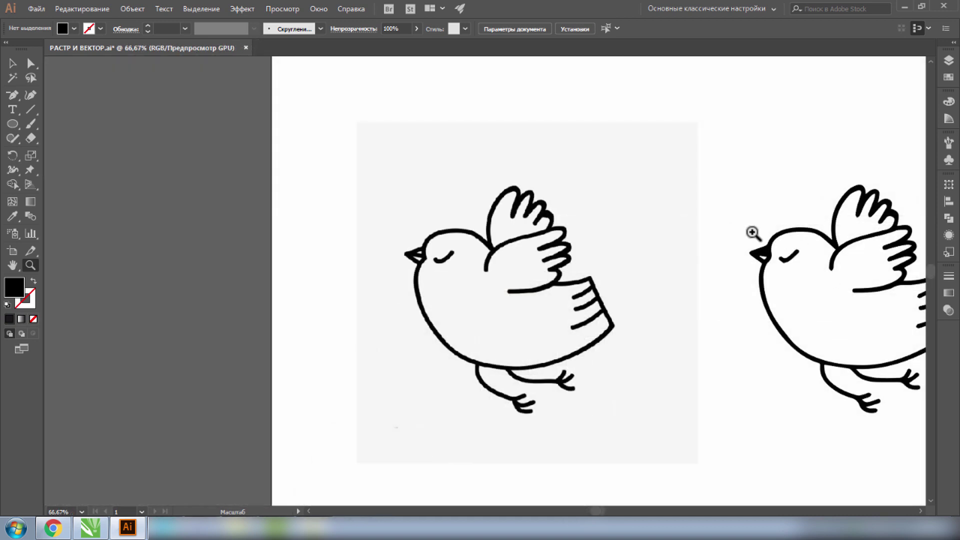
left_click_drag(755, 235, 902, 377)
left_click_drag(741, 236, 780, 318)
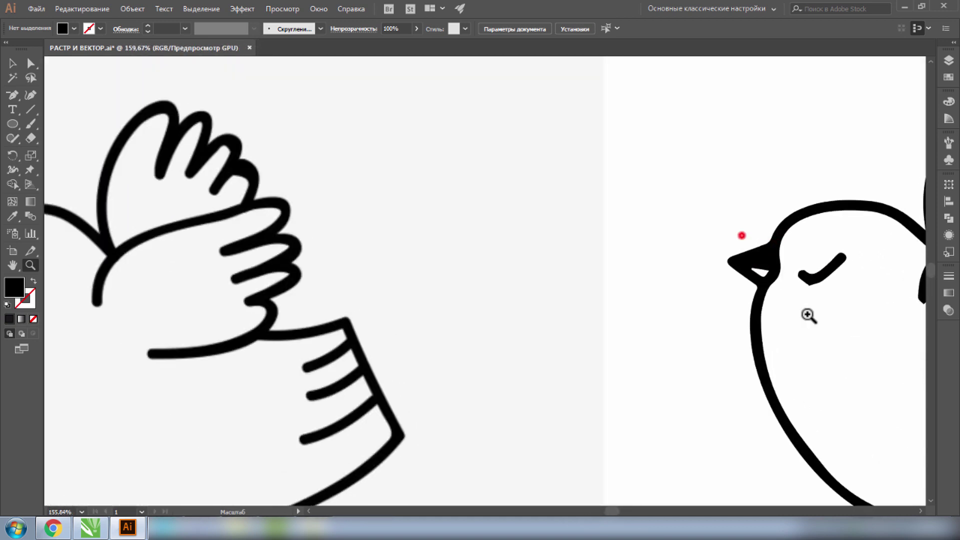
mouse_move(743, 279)
left_mouse_down()
mouse_move(833, 403)
mouse_move(736, 338)
left_mouse_up()
mouse_move(703, 293)
left_mouse_down()
mouse_move(844, 440)
mouse_move(715, 340)
mouse_move(784, 405)
left_mouse_up()
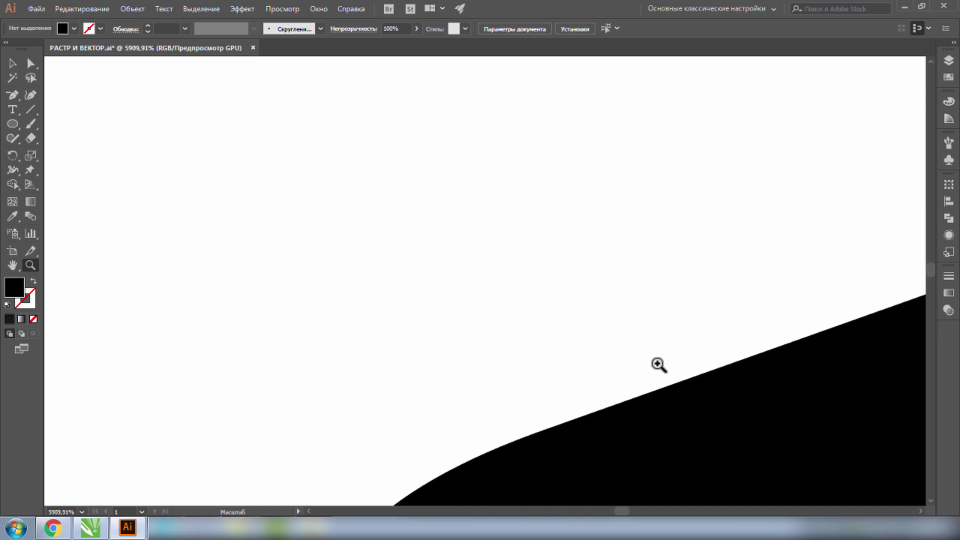
left_click(569, 327, "alt")
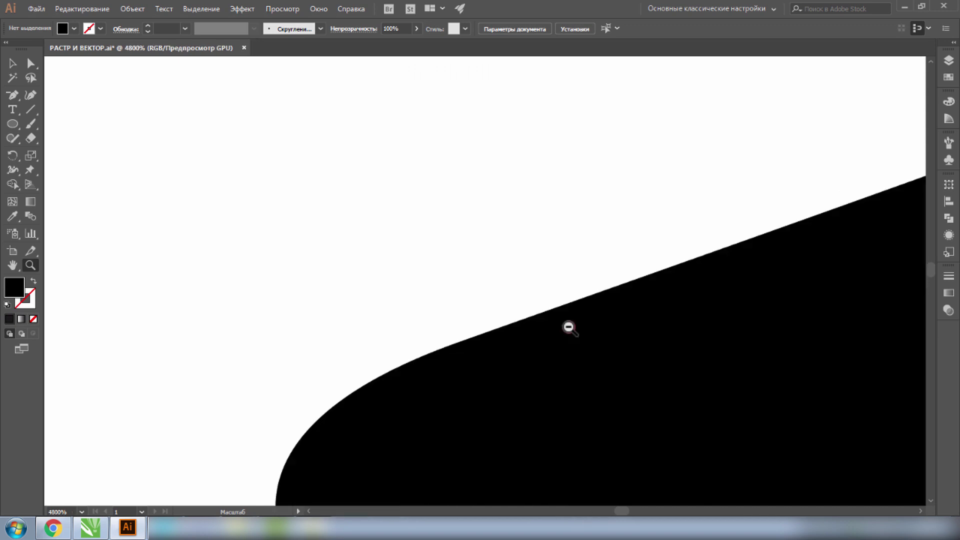
left_click(596, 328, "alt")
left_click(596, 329, "alt")
left_click(596, 329, "alt")
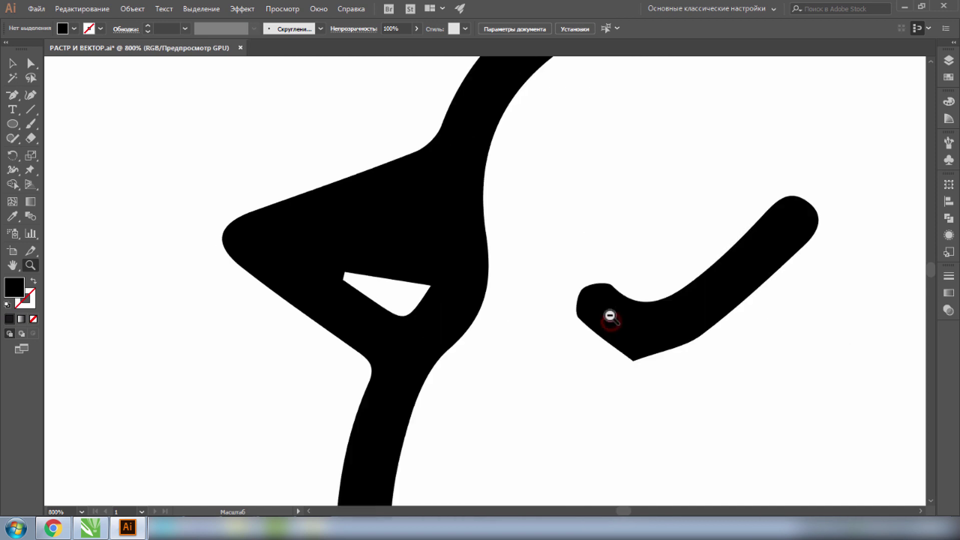
left_click(590, 319, "alt")
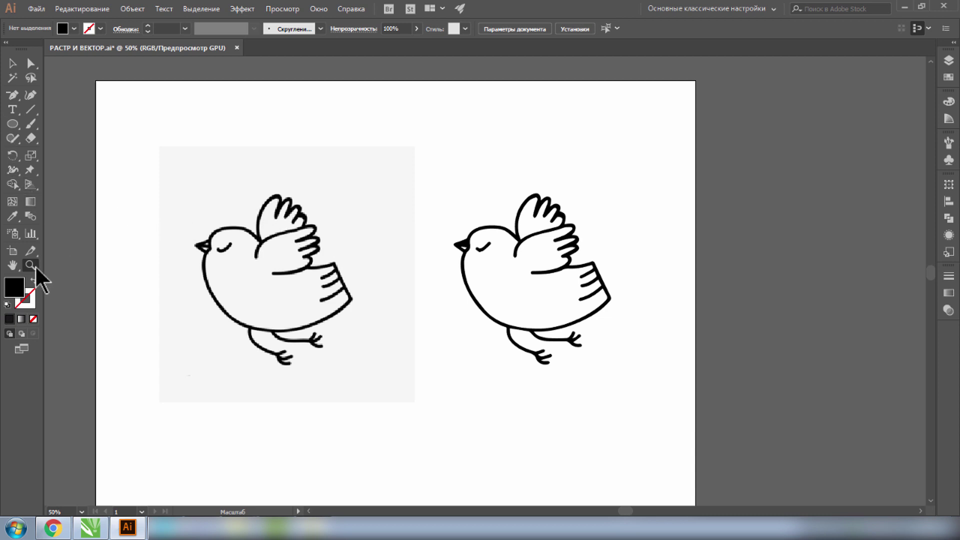
Select the raster bird image and zoom out to make room for enlarging it
left_click(320, 282, "alt")
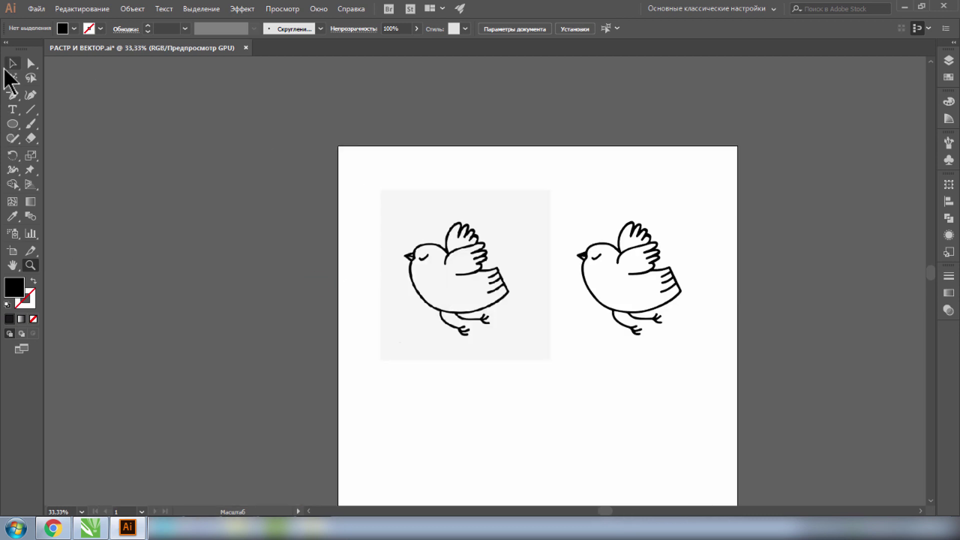
left_click(12, 64)
left_click(436, 212)
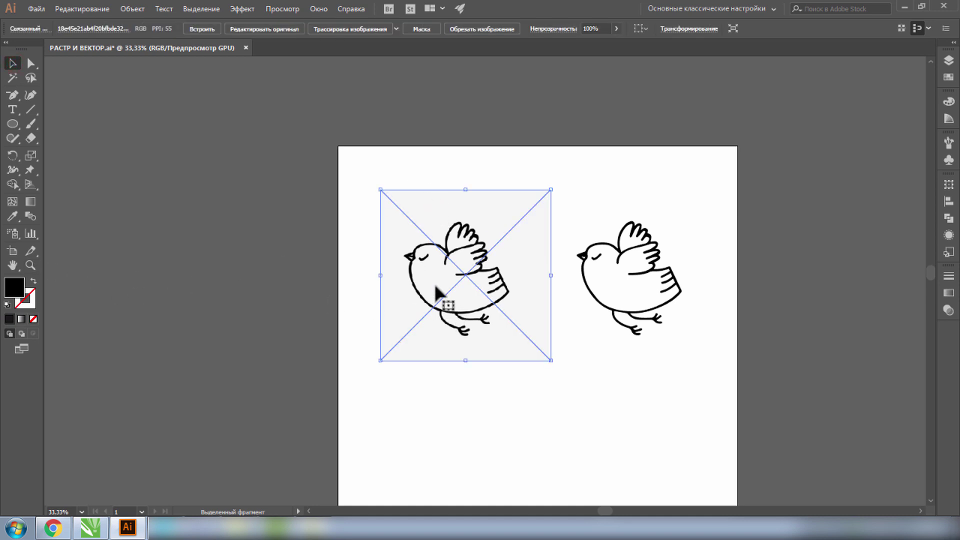
left_click(30, 265)
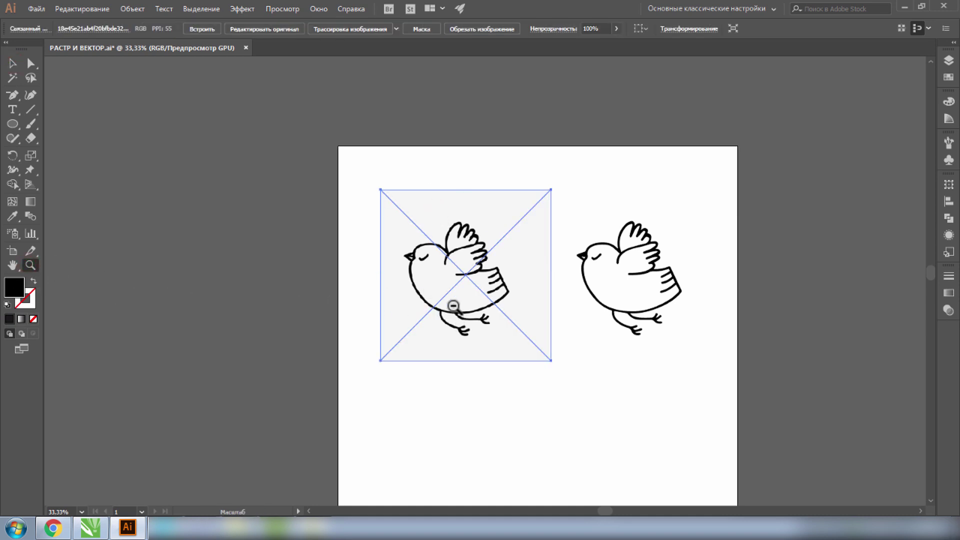
left_click(453, 306, "alt")
left_click(12, 64)
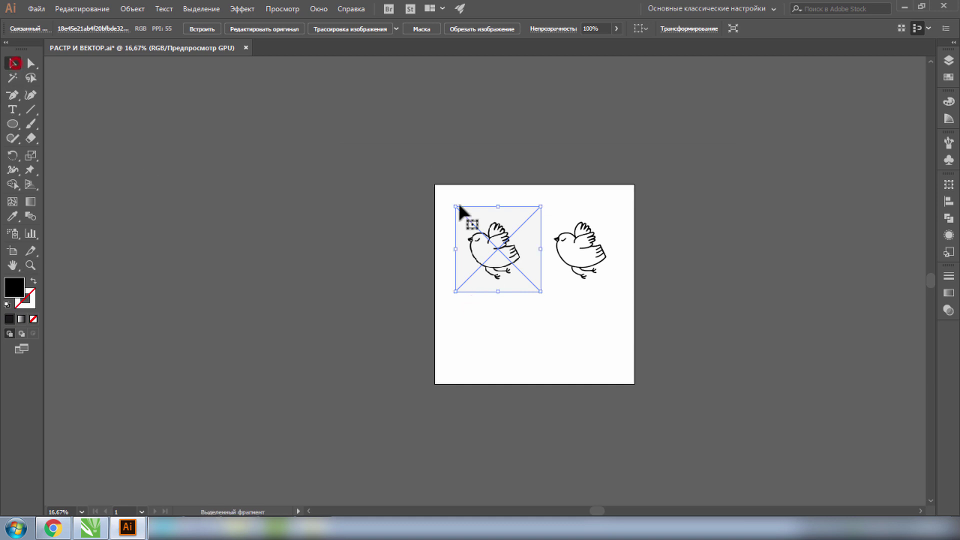
Enlarge the raster bird image many times over and zoom out to see it whole
mouse_move(454, 210)
left_mouse_down()
mouse_move(181, 96)
mouse_move(181, 158)
mouse_move(64, 57)
left_mouse_up()
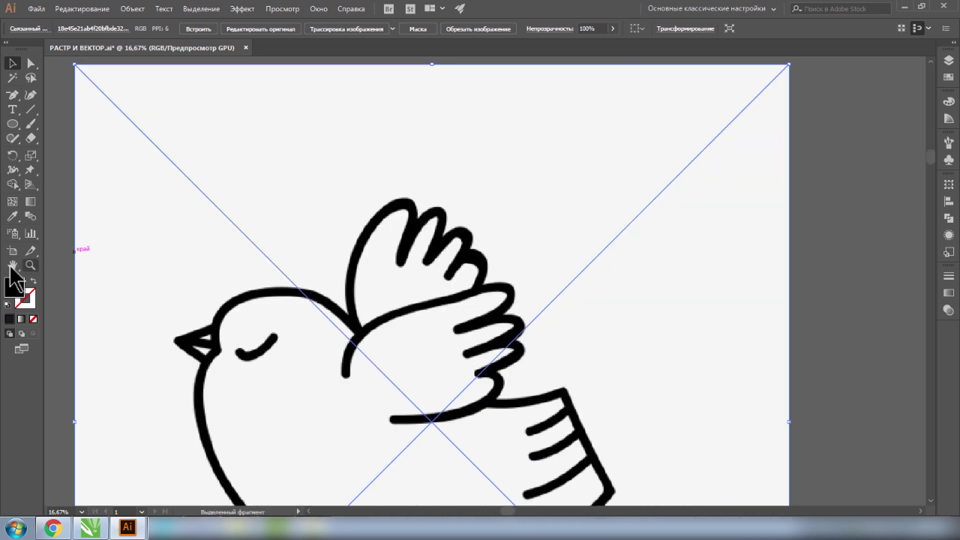
left_click(30, 265)
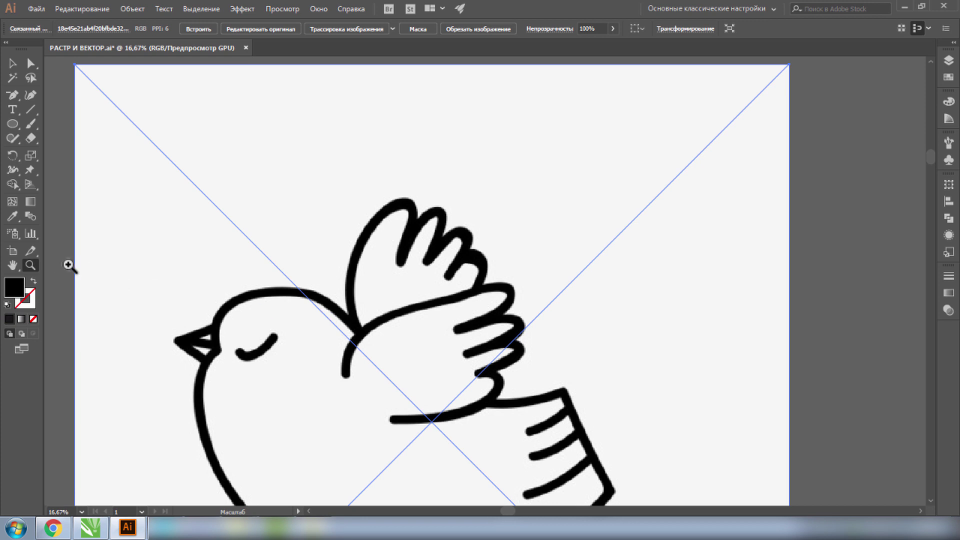
left_click(30, 265)
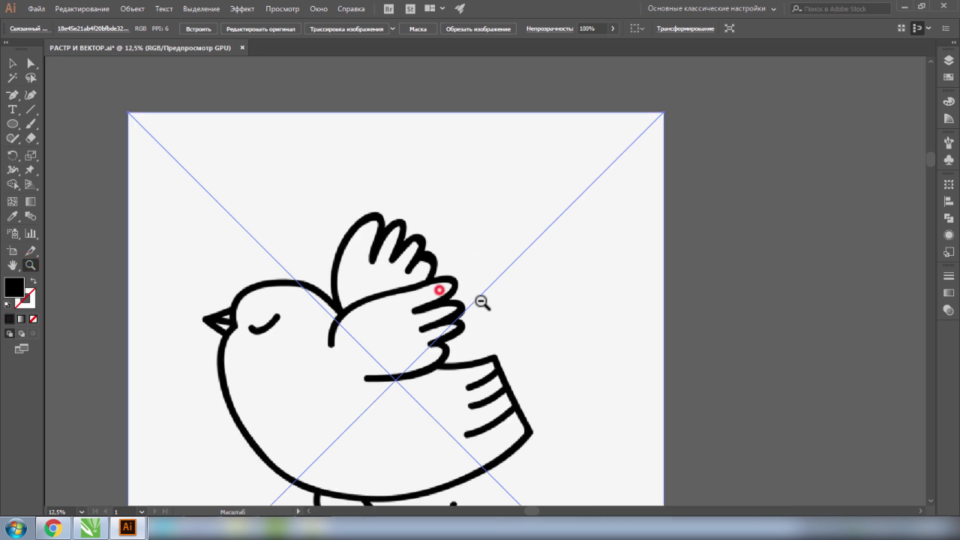
left_click(439, 288, "alt")
left_click(508, 304, "alt")
left_click(436, 303, "alt")
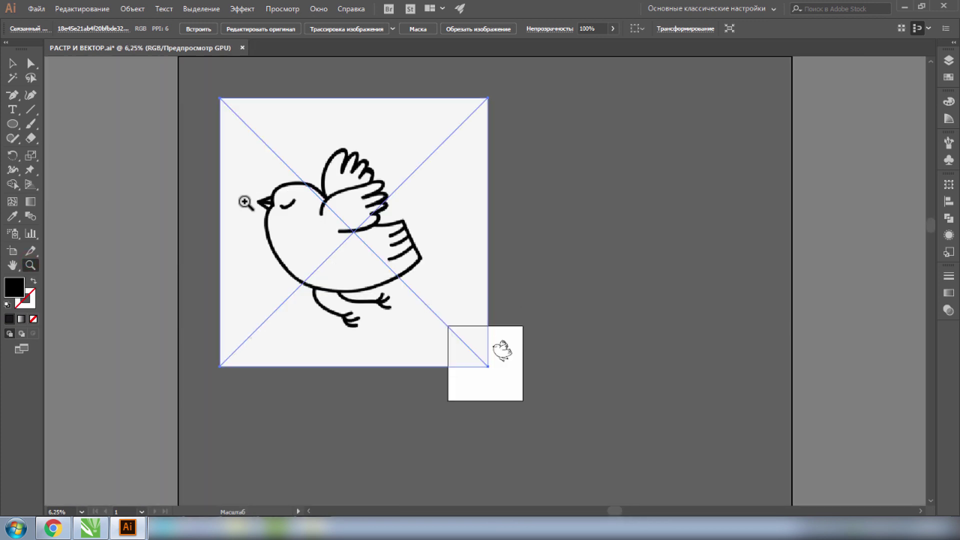
Shrink the raster bird back to its original small size beside the vector bird, then select the vector bird
left_click(11, 63)
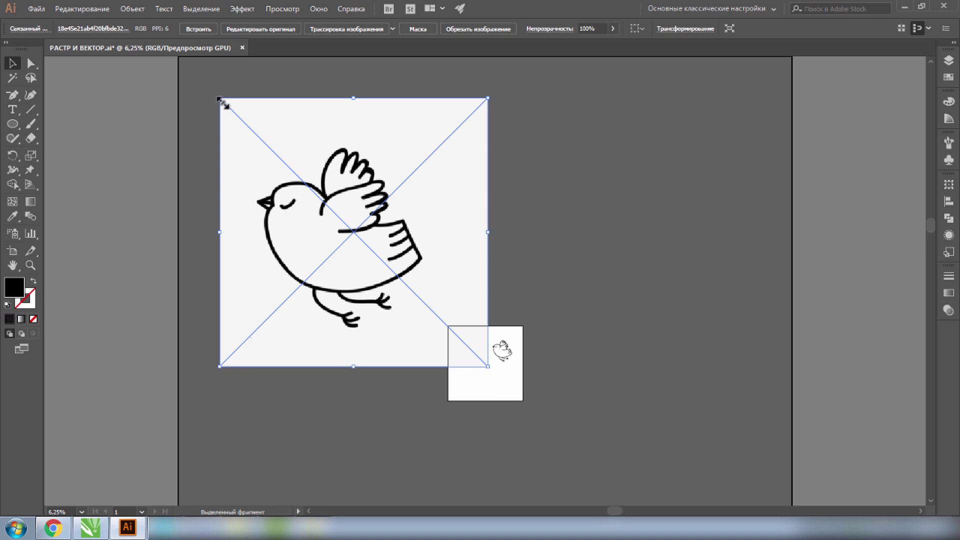
mouse_move(219, 95)
left_mouse_down()
mouse_move(268, 192)
mouse_move(455, 335)
mouse_move(665, 448)
left_mouse_up()
left_click(30, 265)
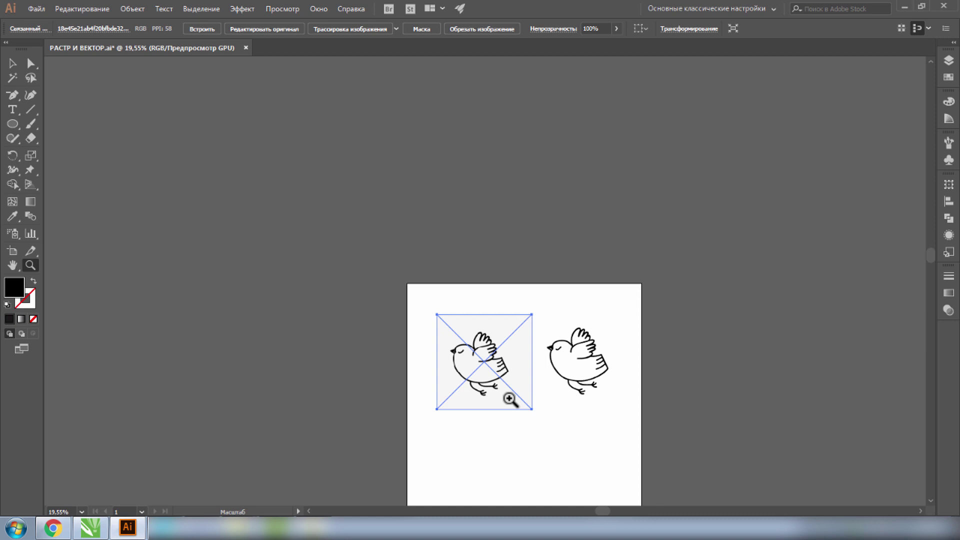
key("v")
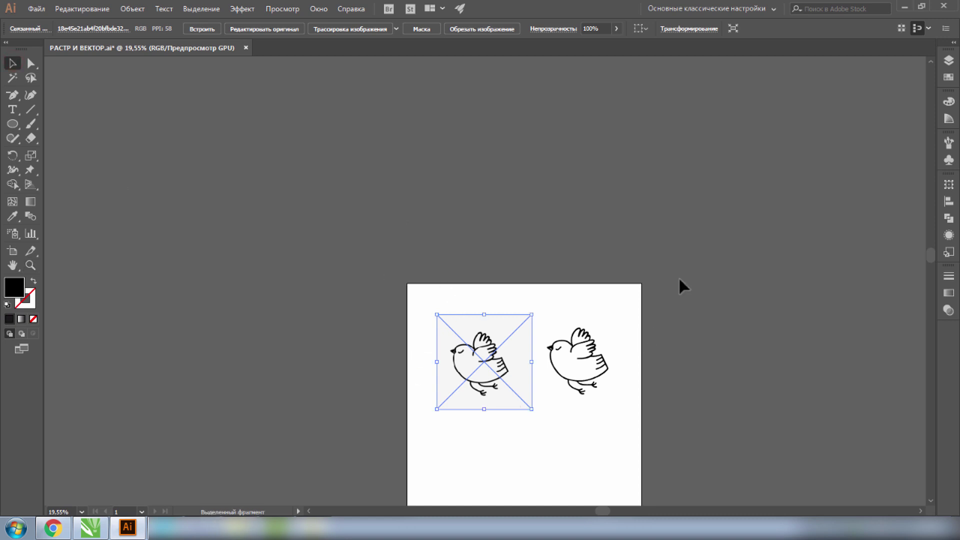
left_click(552, 345)
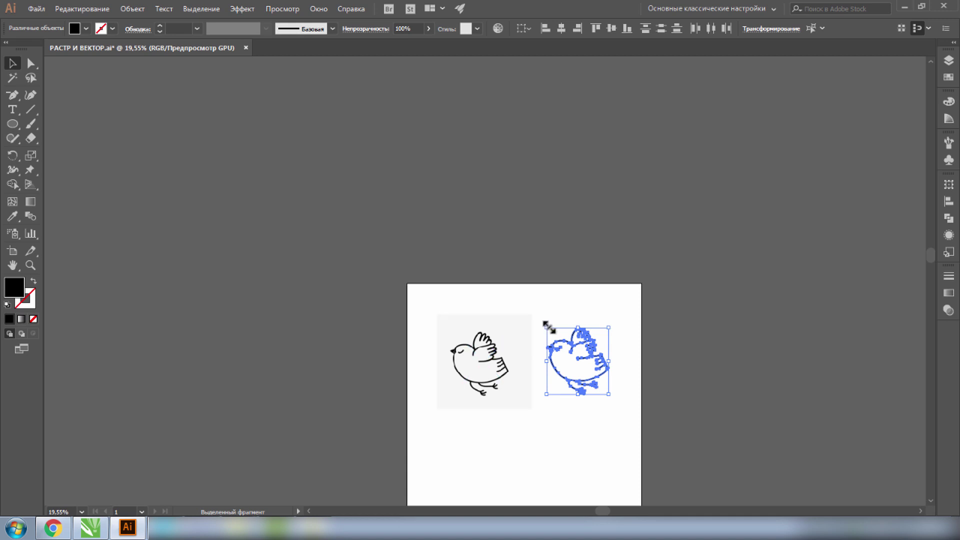
Enlarge the vector bird to about 4372 px wide, its black outlines staying crisp
left_click(547, 328)
left_click_drag(547, 328, 109, 50)
mouse_move(606, 258)
left_mouse_down()
mouse_move(682, 231)
mouse_move(795, 152)
left_mouse_up()
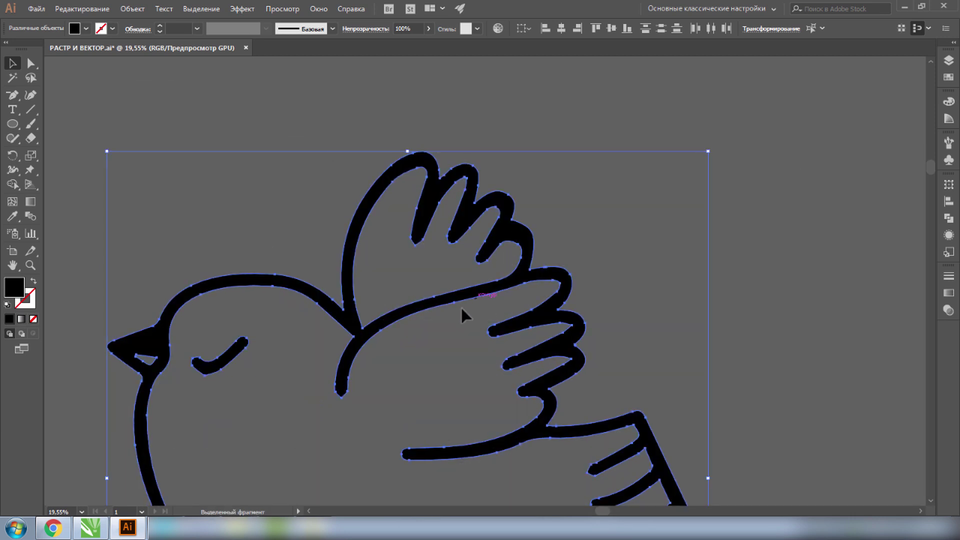
Change the enlarged vector bird's fill to red (#EA2424)
double_click(18, 287)
left_click(470, 161)
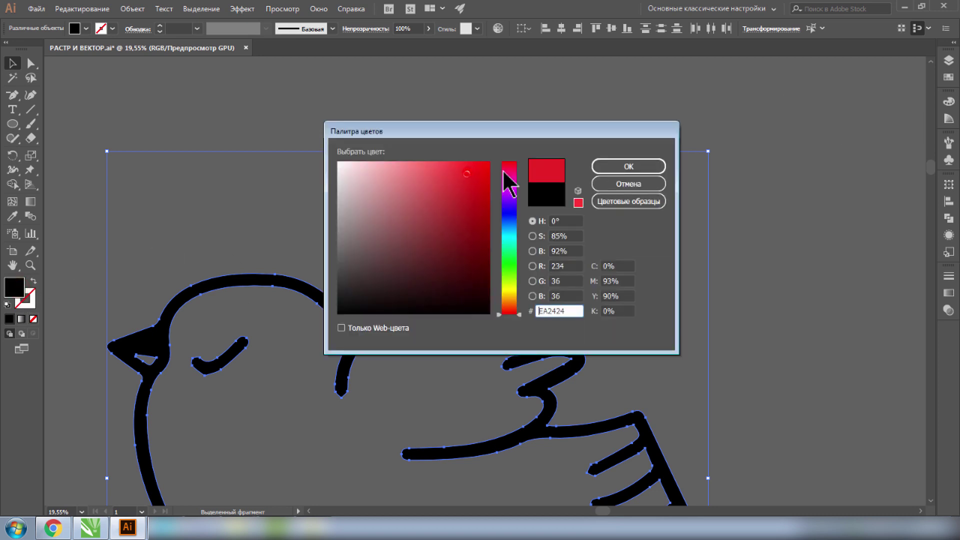
left_click(595, 165)
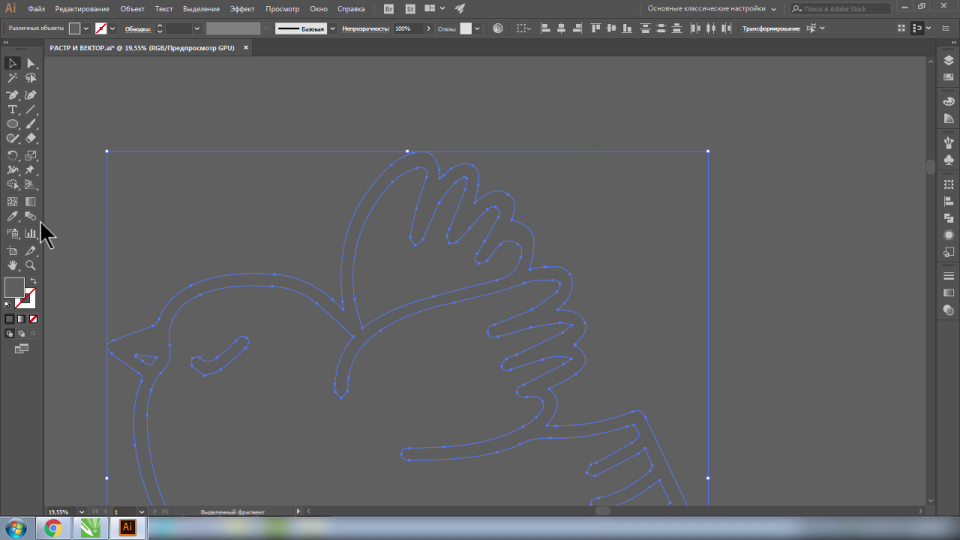
Switch the Color panel to CMYK and reselect the red bird artwork
left_click(949, 101)
left_click(927, 95)
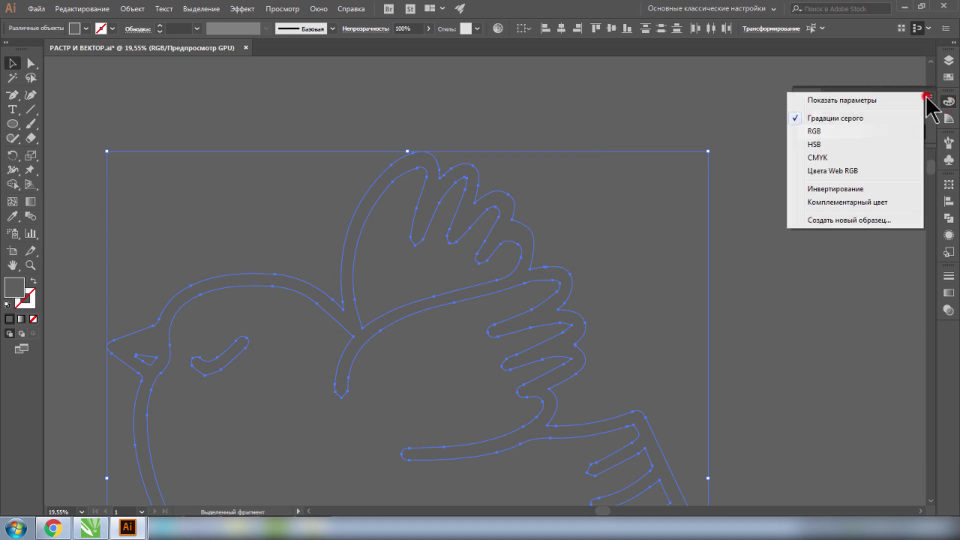
left_click(818, 157)
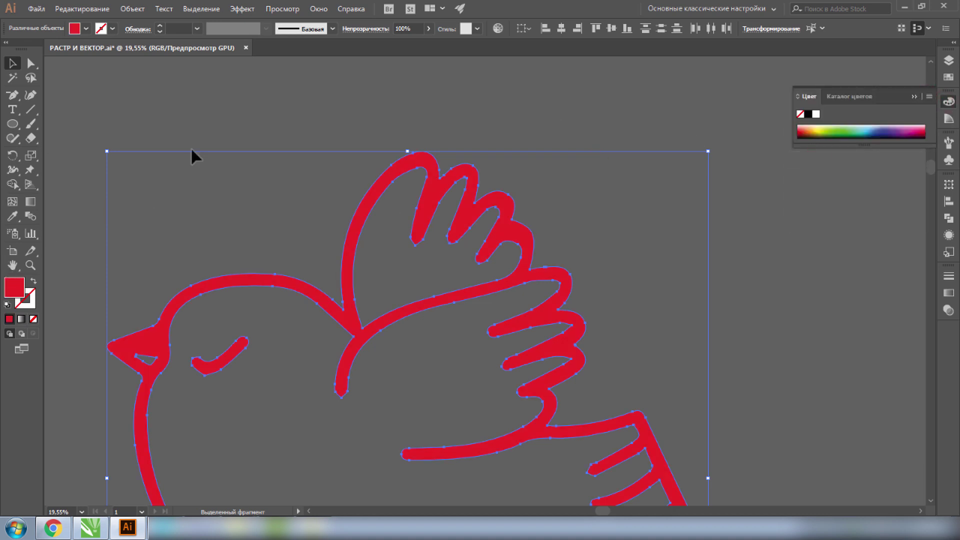
left_click(151, 122)
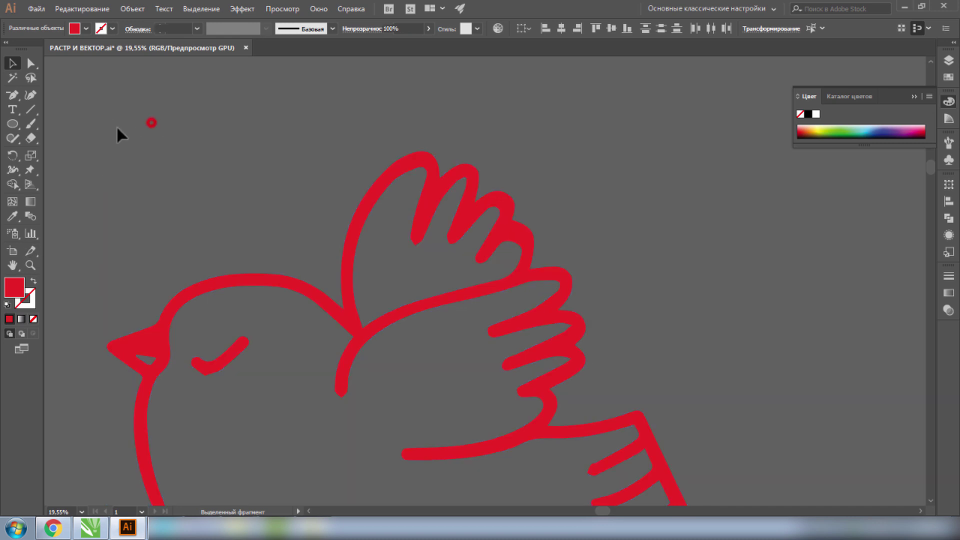
left_click(388, 181)
Undo the enlargement so the red bird is about 789 × 858 px, and place it beside the raster bird
key("ctrl+0")
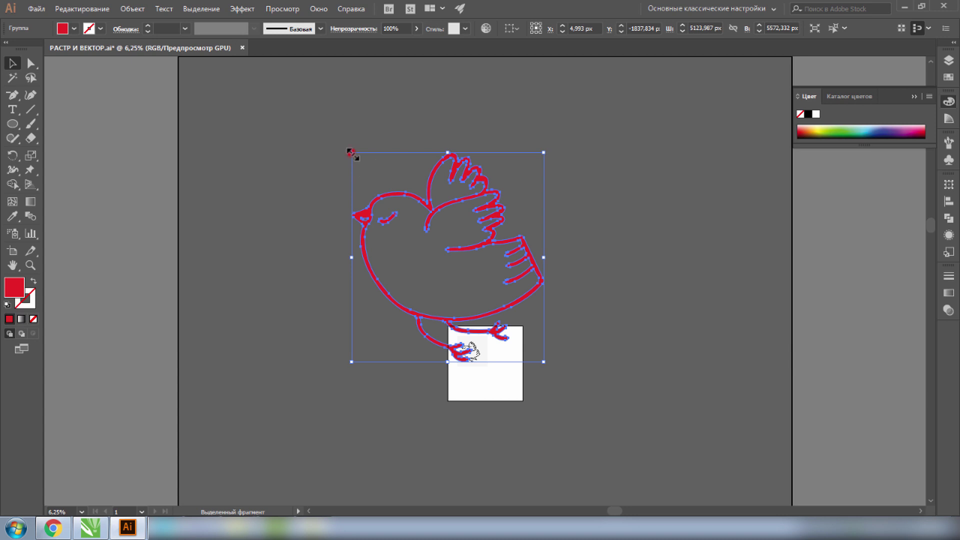
left_click_drag(352, 152, 351, 152)
key("ctrl+z")
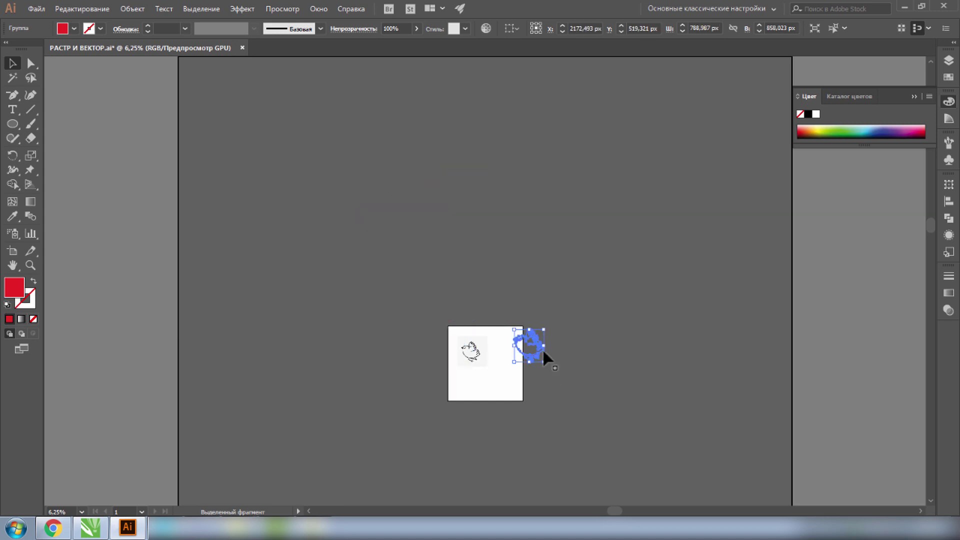
left_click_drag(539, 345, 513, 350)
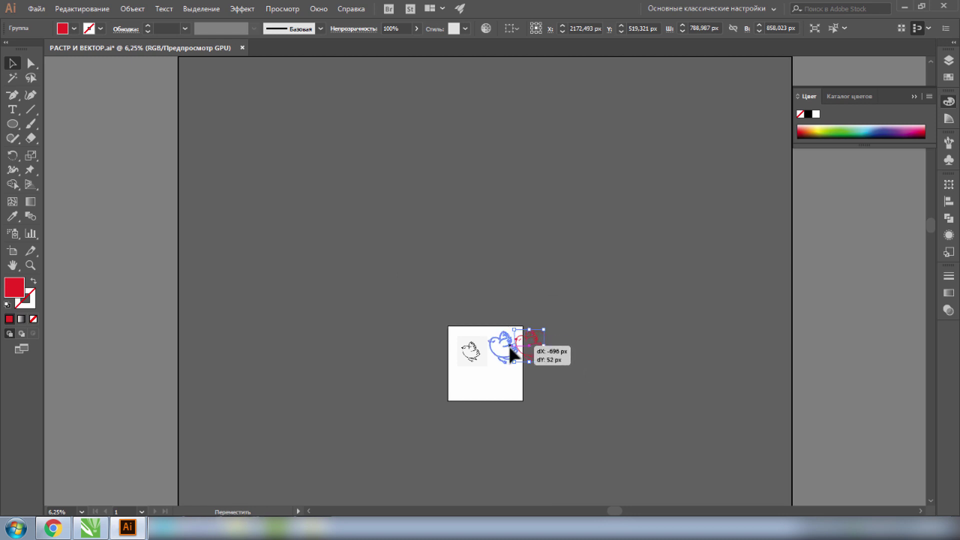
scroll(457, 335, "up", 5)
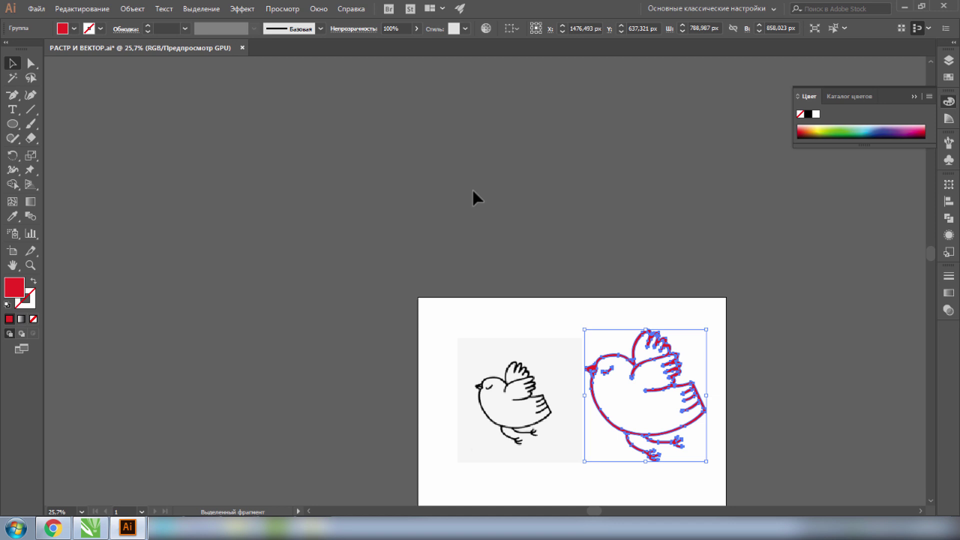
left_click(472, 189)
scroll(472, 189, "down", 3)
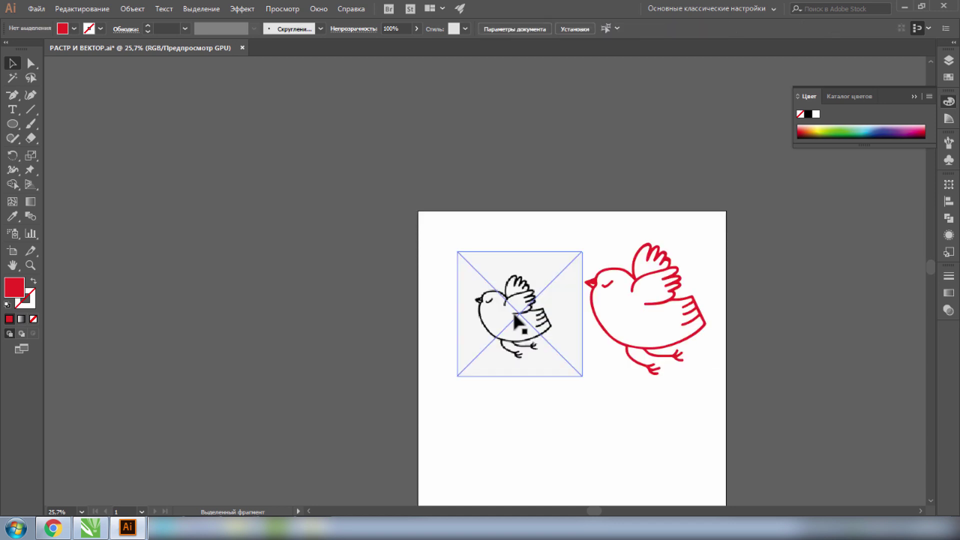